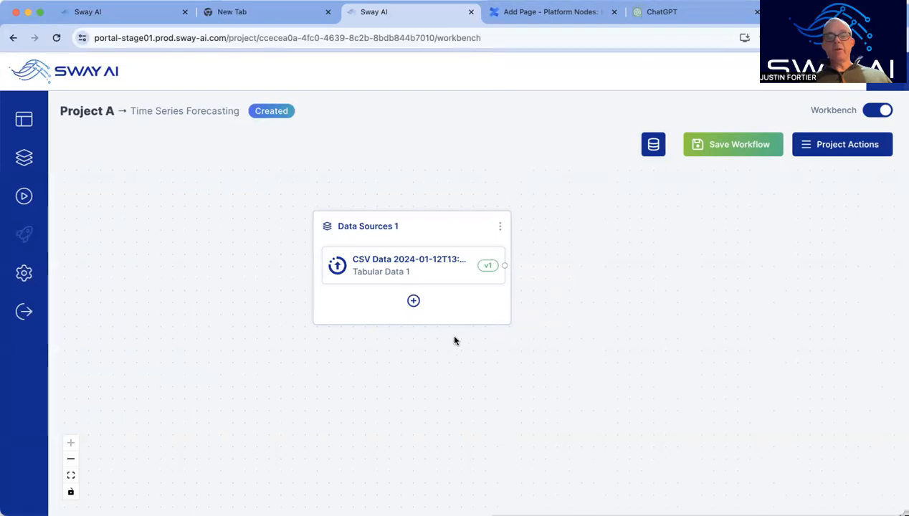
Open the data preview of the CSV source in Data Sources 1 and look through the rows on its first page.
left_click(403, 270)
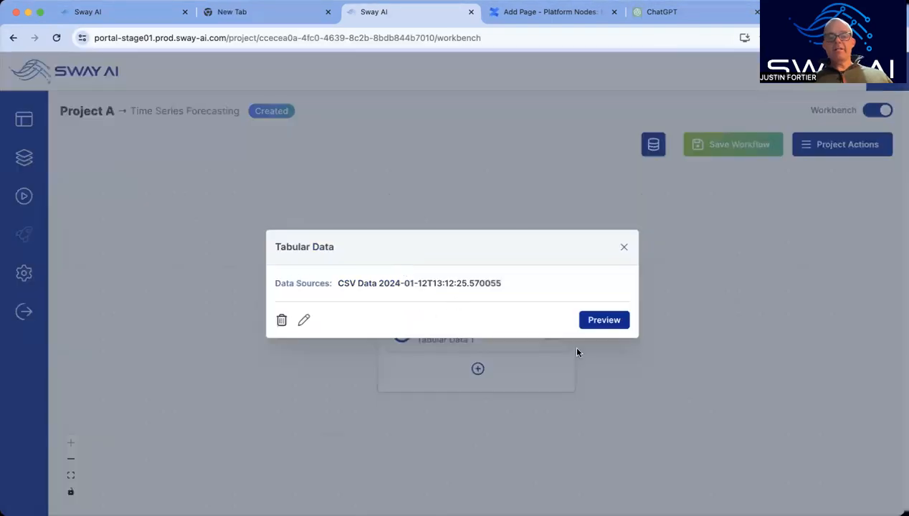
left_click(600, 323)
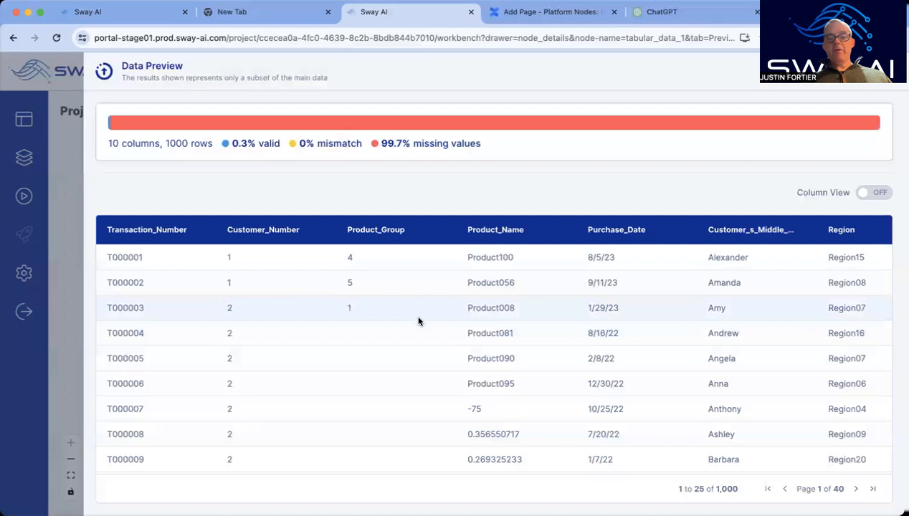
scroll(397, 311, "down", 5)
scroll(398, 313, "down", 10)
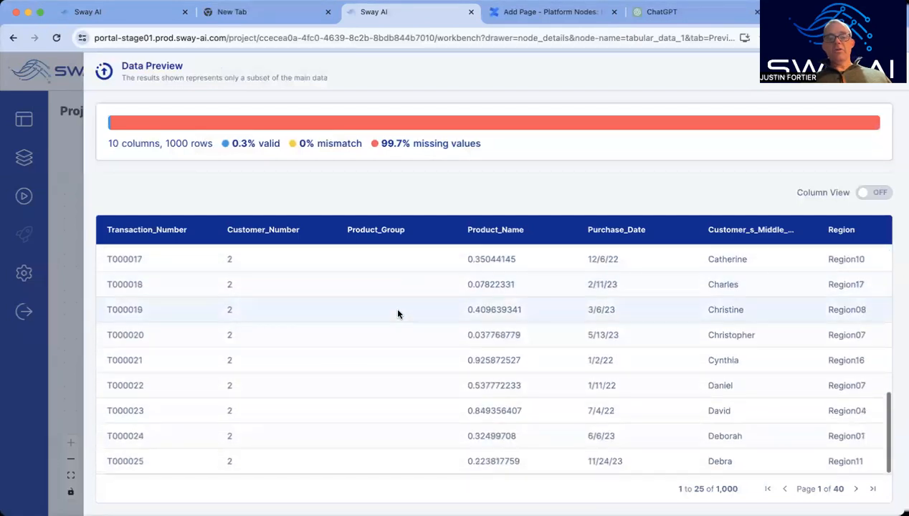
scroll(398, 313, "up", 15)
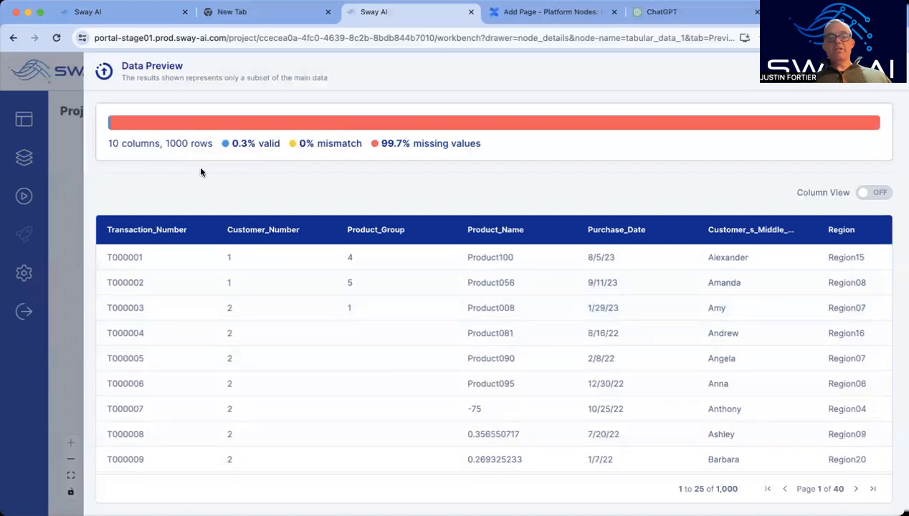
Browse forward four pages in the CSV data preview, and return to the first page.
left_click(855, 490)
left_click(854, 490)
left_click(854, 489)
left_click(855, 489)
left_click(784, 489)
left_click(784, 489)
left_click(785, 490)
left_click(784, 489)
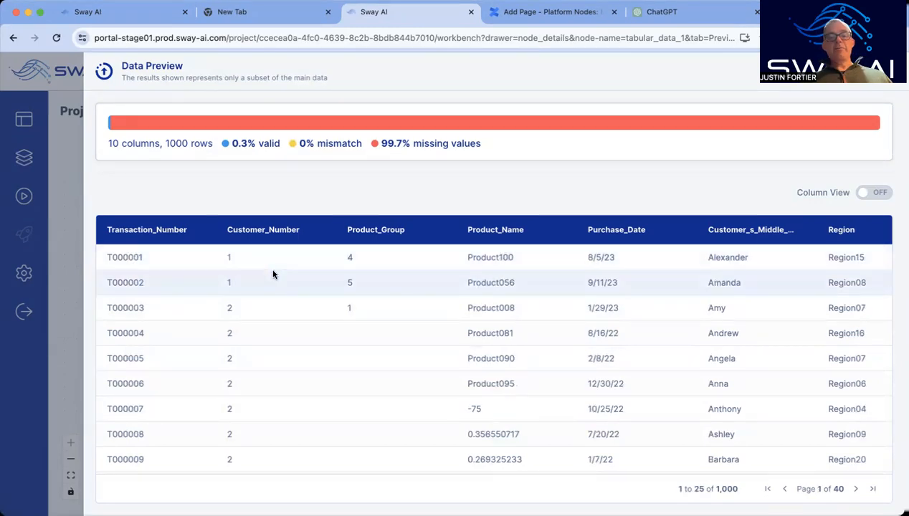
Examine the first page's Customer_Number, Product_Group and Product_Name columns for missing or irregular values.
scroll(273, 309, "down", 5)
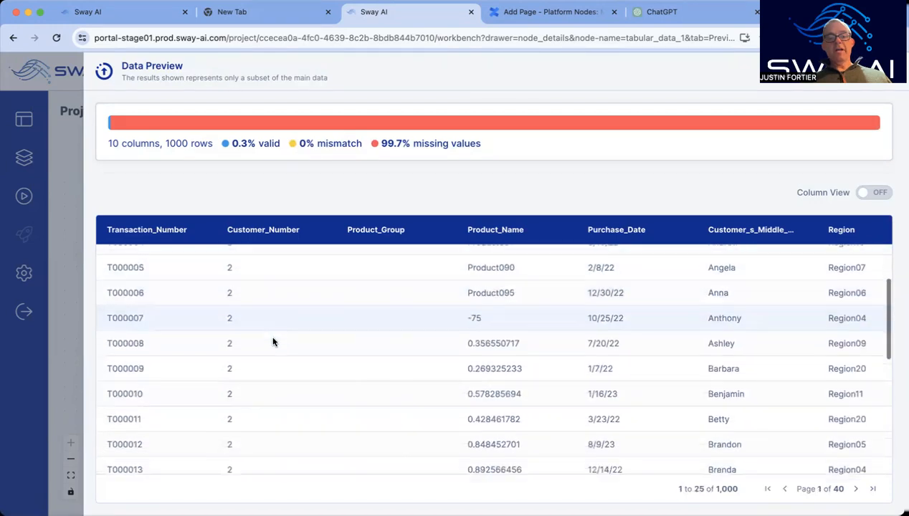
scroll(273, 341, "down", 6)
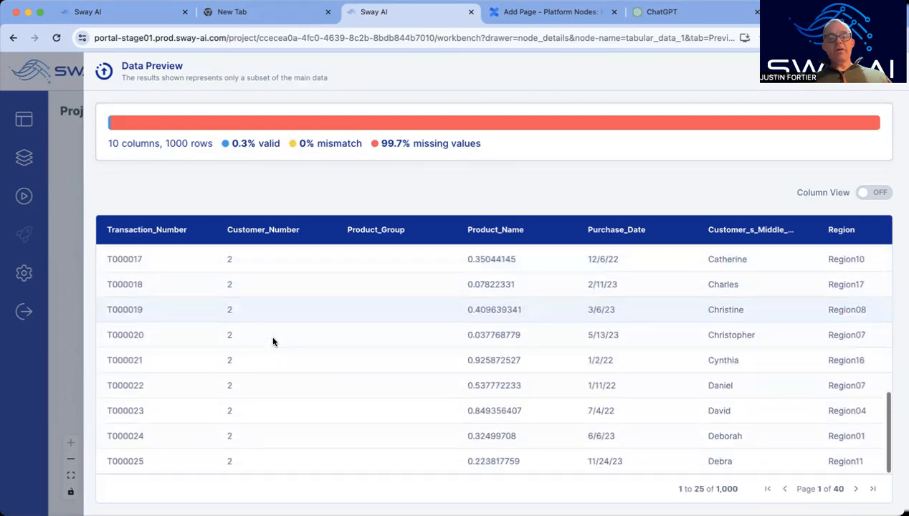
scroll(273, 337, "up", 10)
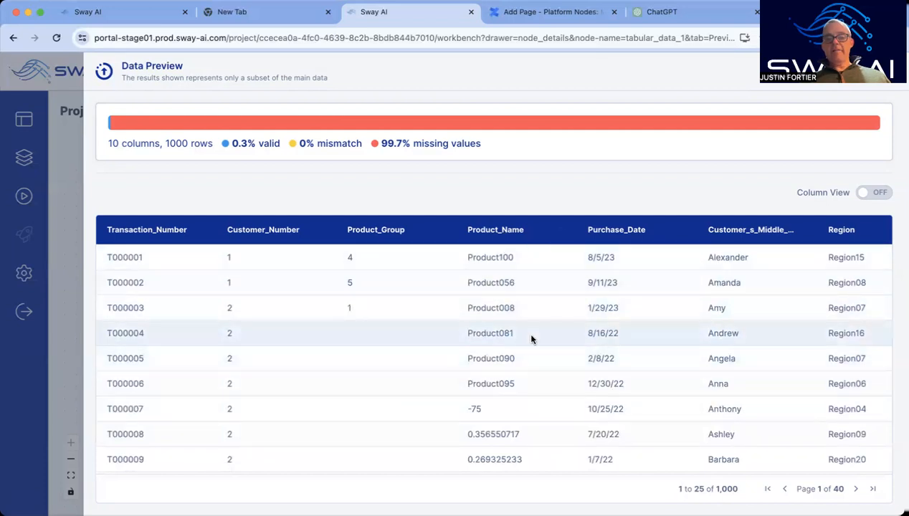
scroll(531, 339, "down", 1)
scroll(531, 339, "down", 2)
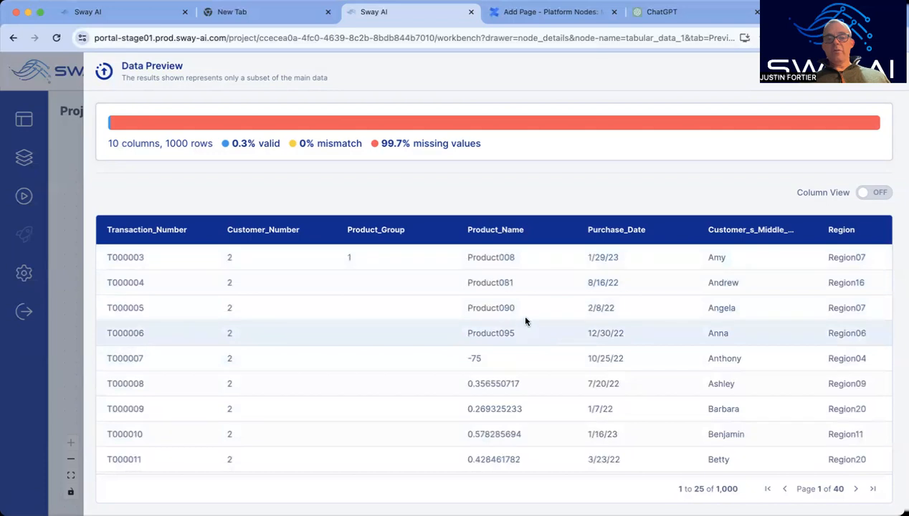
scroll(517, 352, "down", 3)
scroll(520, 368, "down", 10)
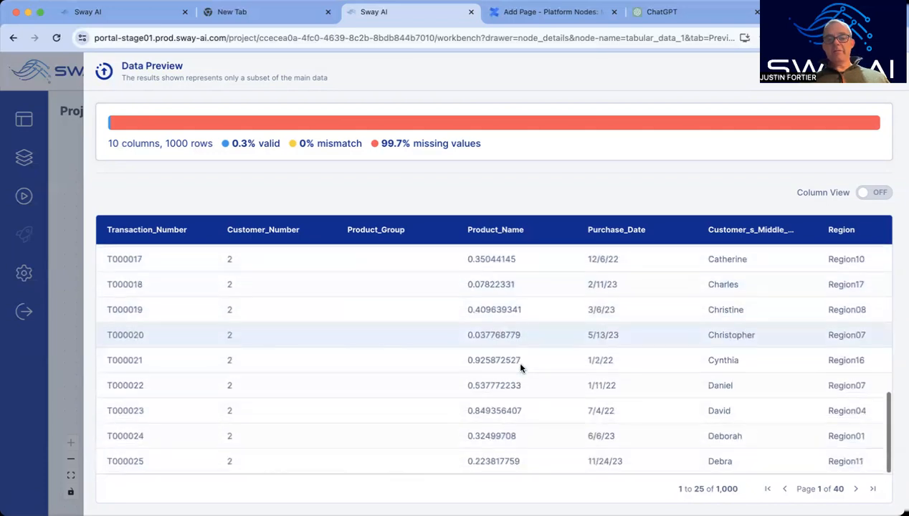
scroll(520, 367, "up", 15)
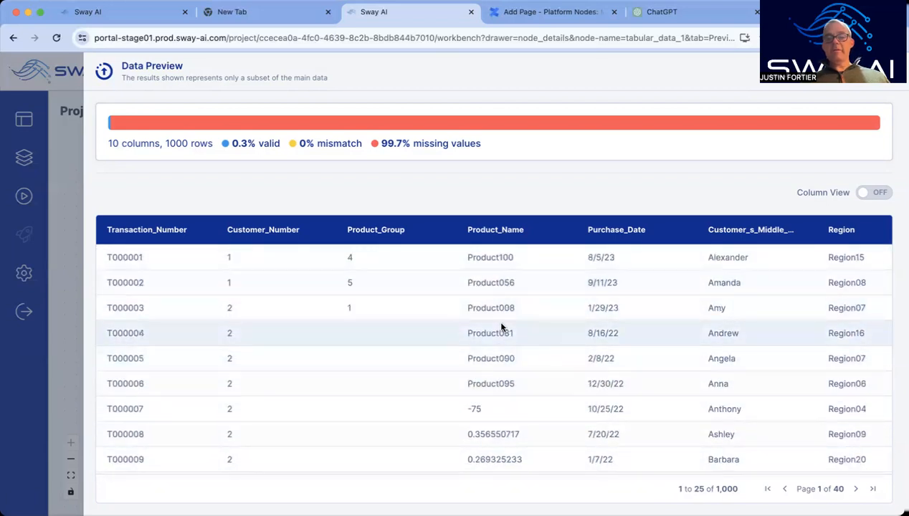
Autosize all columns of the data preview, inspect the columns through Number_of_High_priced_Units_Purchased, and close the preview.
scroll(500, 326, "right", 5)
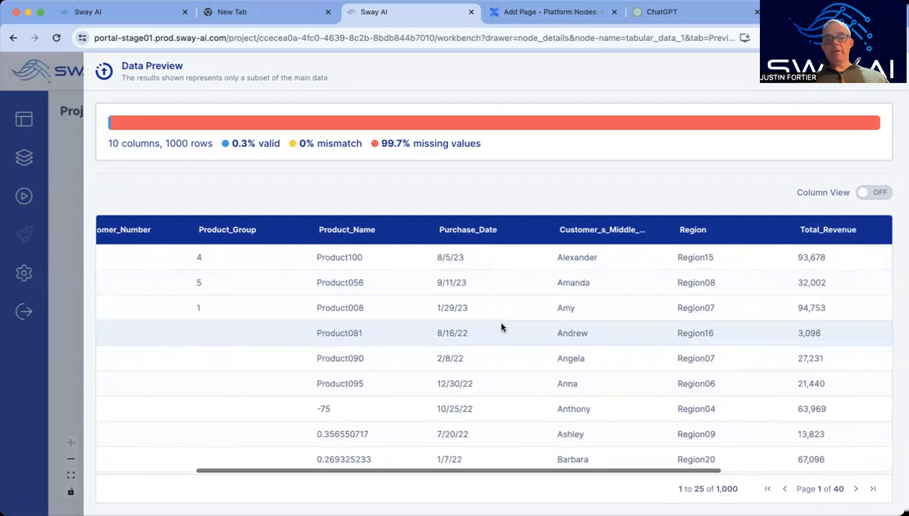
scroll(501, 326, "right", 4)
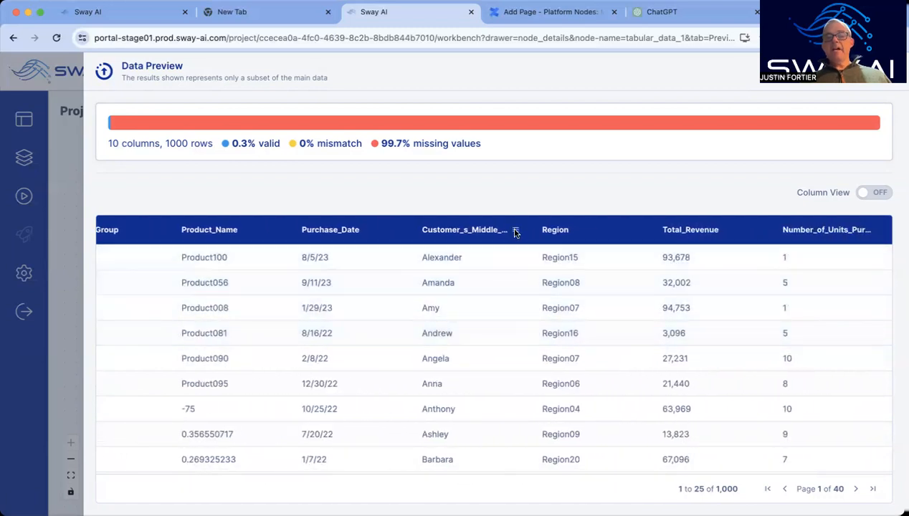
left_click(515, 232)
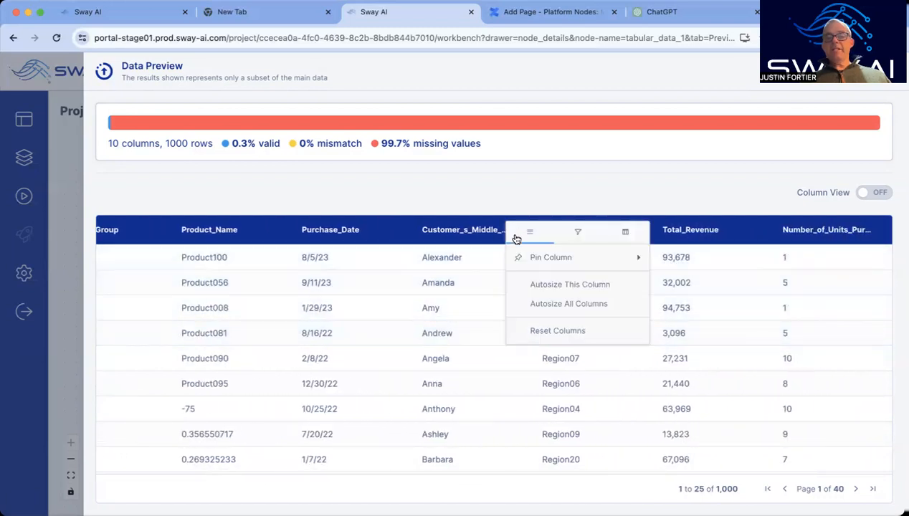
left_click(550, 306)
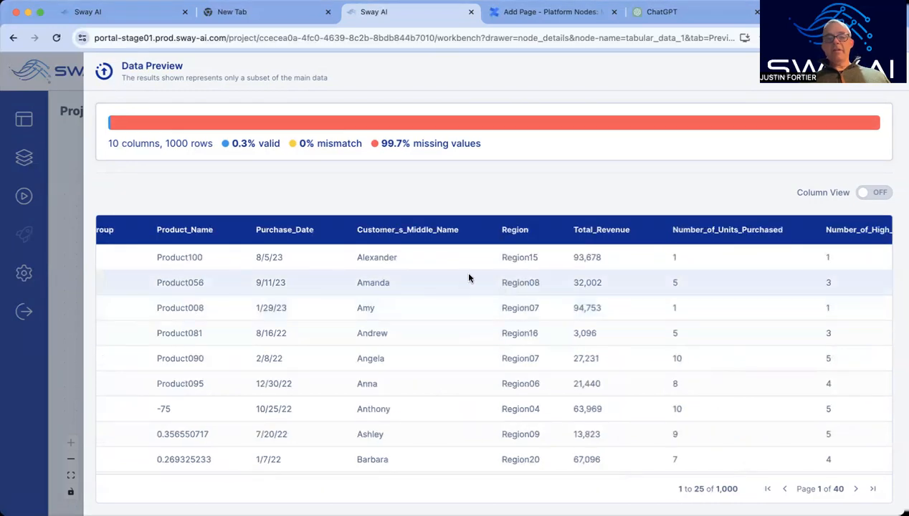
scroll(443, 311, "down", 8)
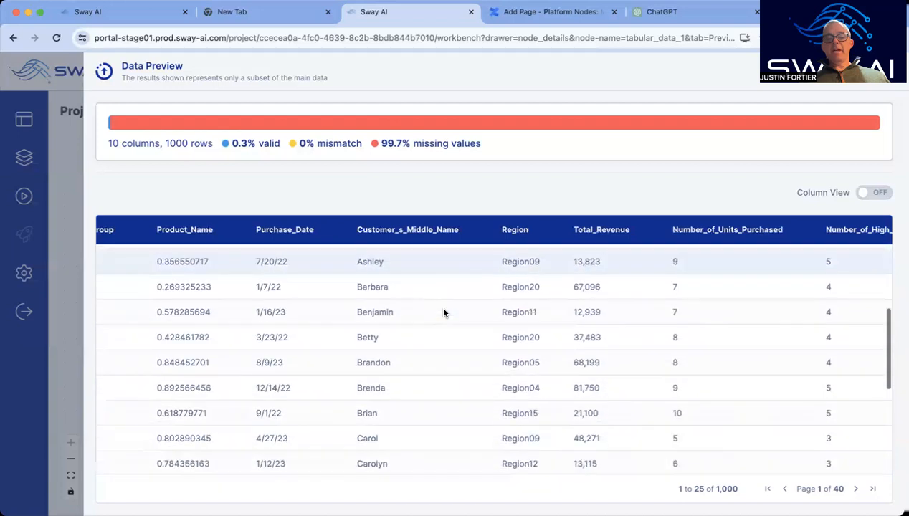
scroll(443, 312, "up", 8)
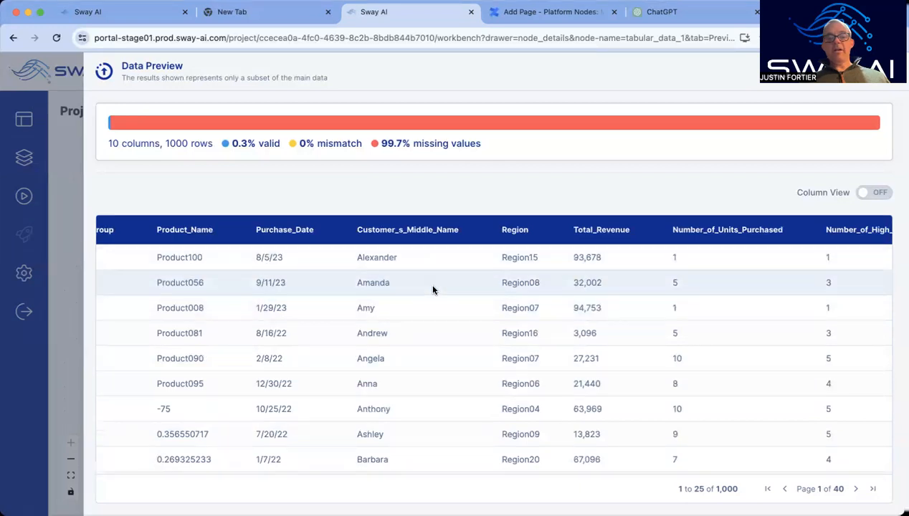
scroll(432, 289, "right", 5)
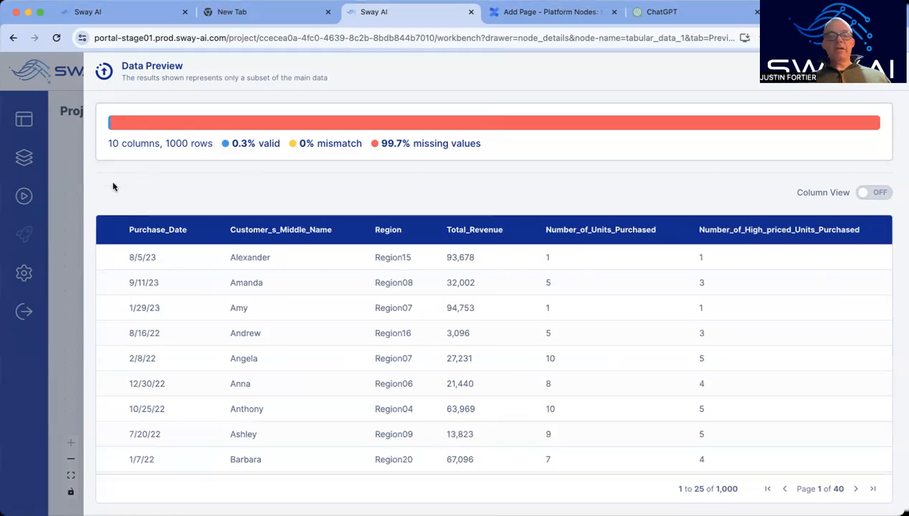
left_click(61, 184)
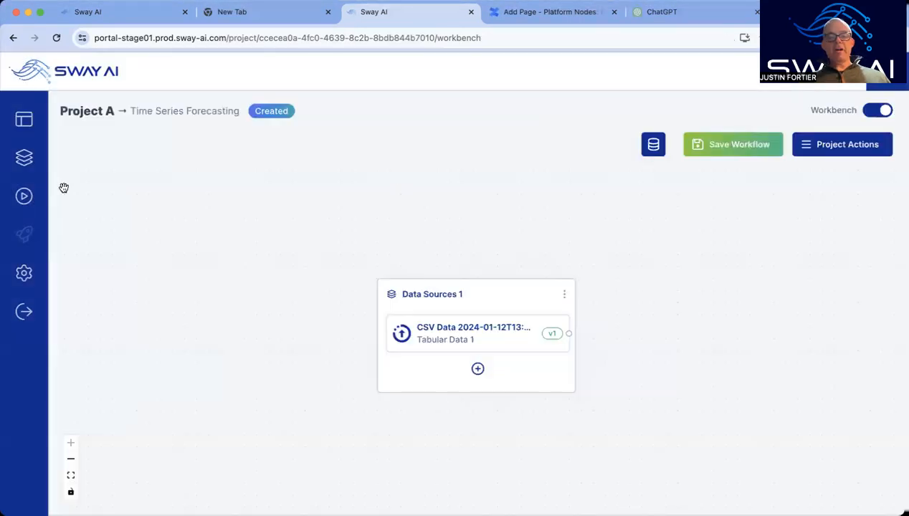
Add a Drop Columns node to the workflow and select CSV Data 2024-01-12T13:12:25.570055 as its dataset.
left_click(477, 369)
type("drop")
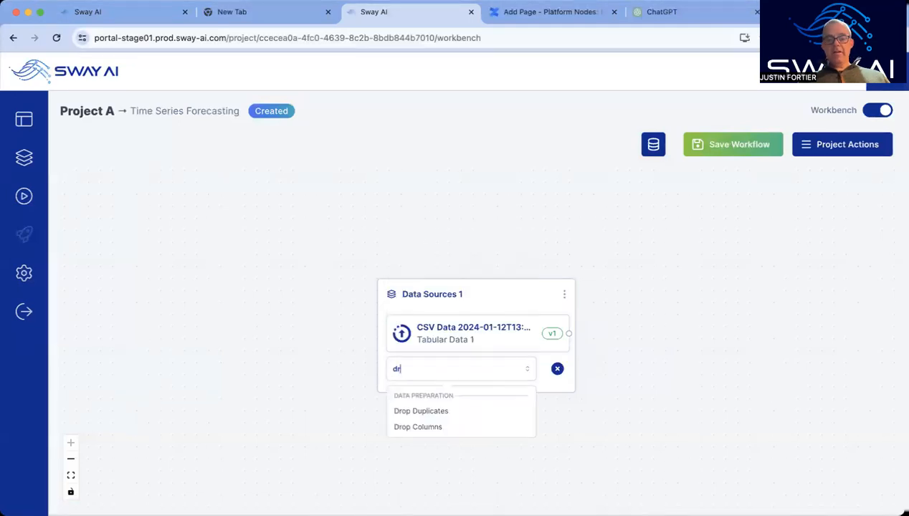
left_click(425, 426)
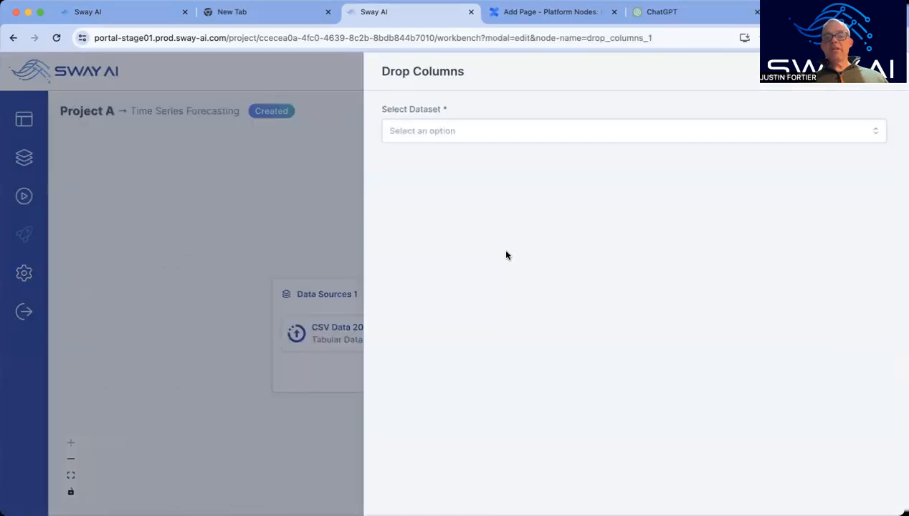
left_click(450, 135)
left_click(450, 161)
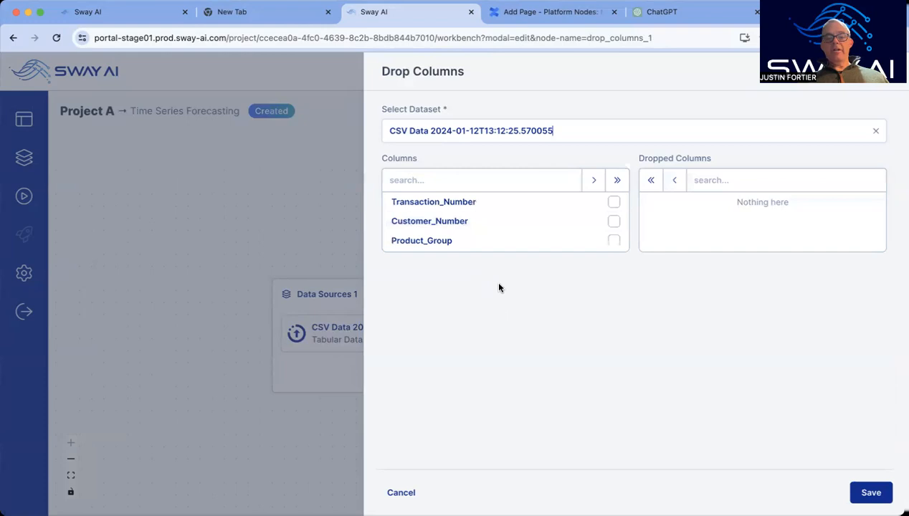
Set Customer_Number, Product_Group and Number_of_High_priced_Units_Purchased as the dropped columns and save the node.
scroll(546, 222, "down", 1)
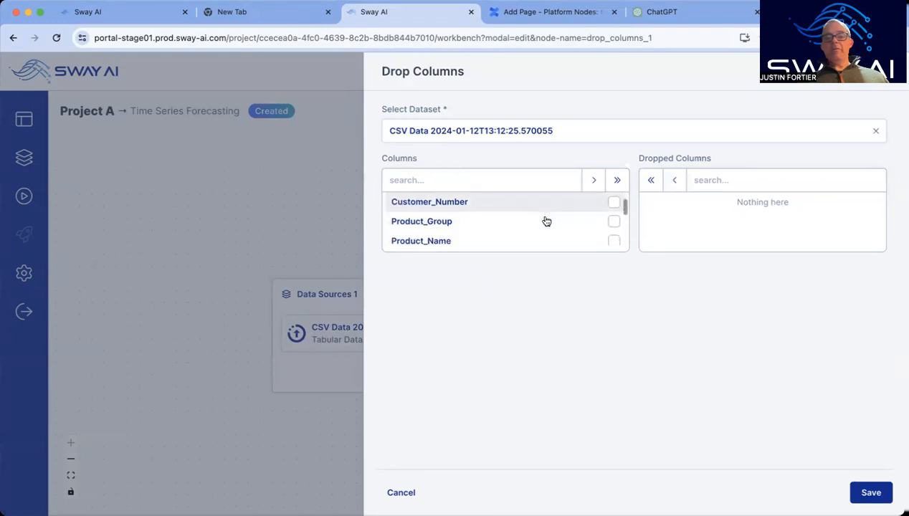
left_click(613, 202)
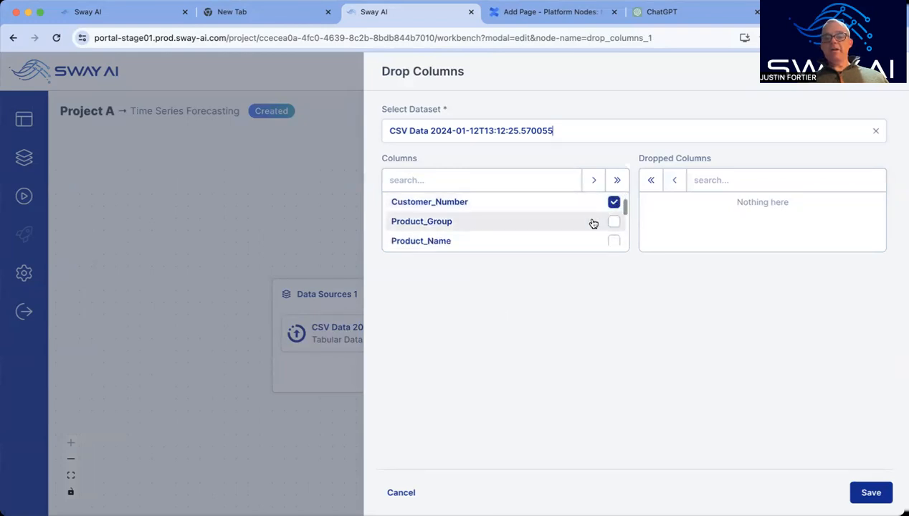
scroll(592, 223, "down", 1)
left_click(614, 208)
scroll(582, 220, "down", 5)
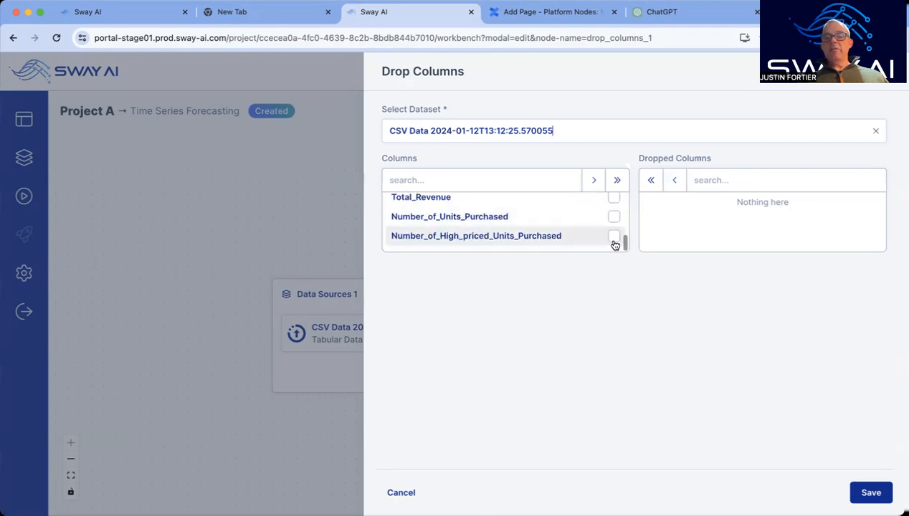
left_click(614, 237)
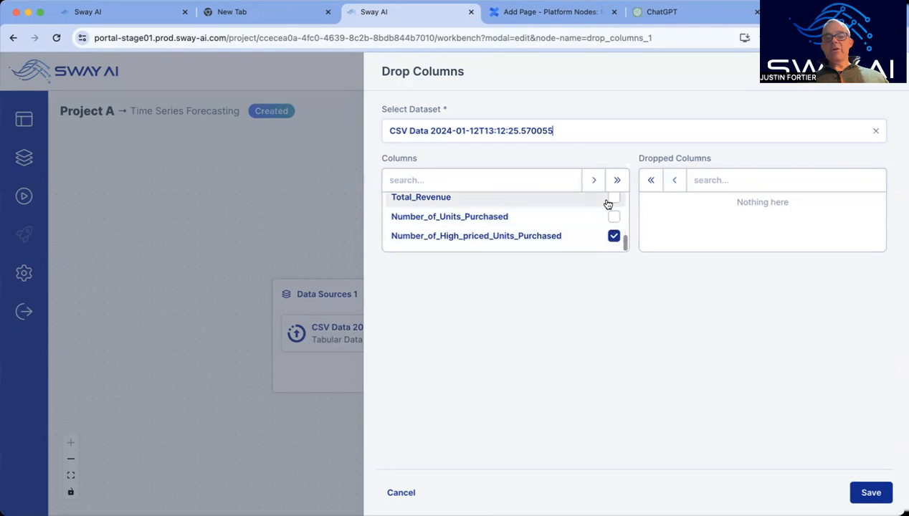
left_click(594, 179)
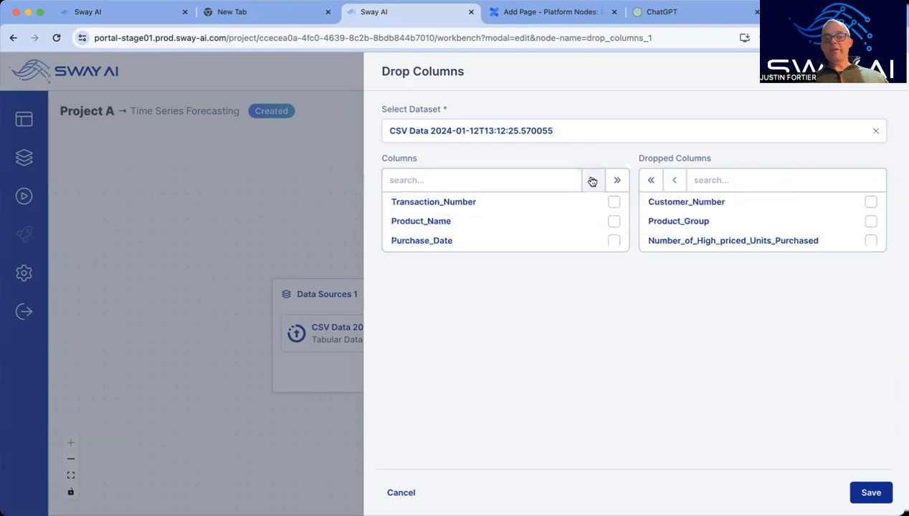
left_click(869, 495)
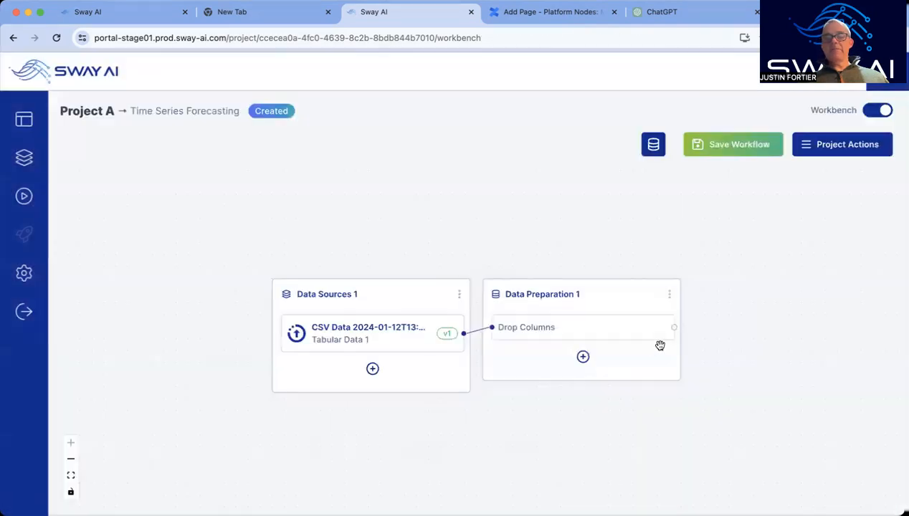
Preview the Drop Columns node's output, check its remaining columns, and close the preview.
left_click(588, 328)
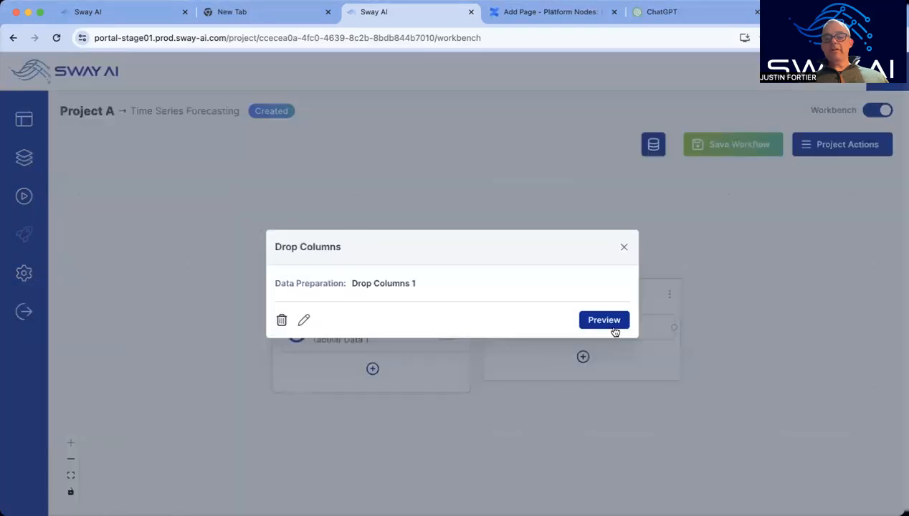
left_click(603, 318)
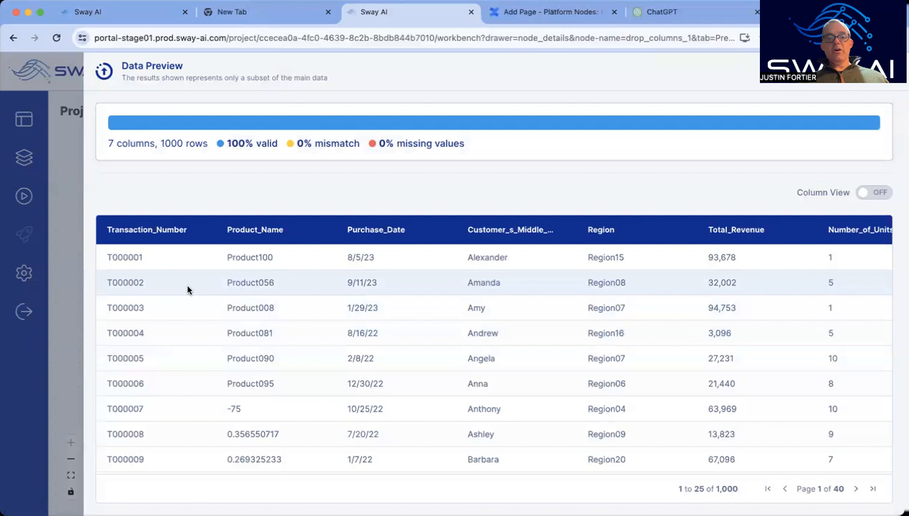
scroll(314, 290, "right", 3)
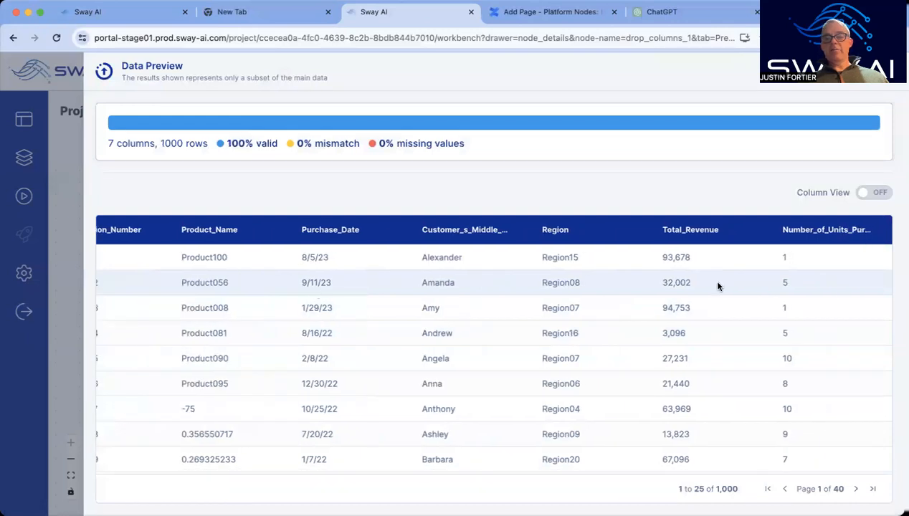
scroll(459, 330, "left", 3)
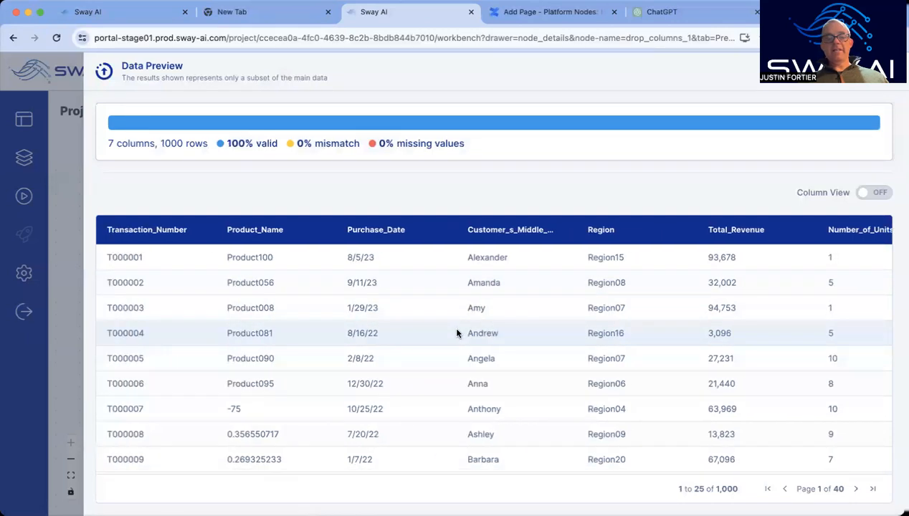
left_click(68, 238)
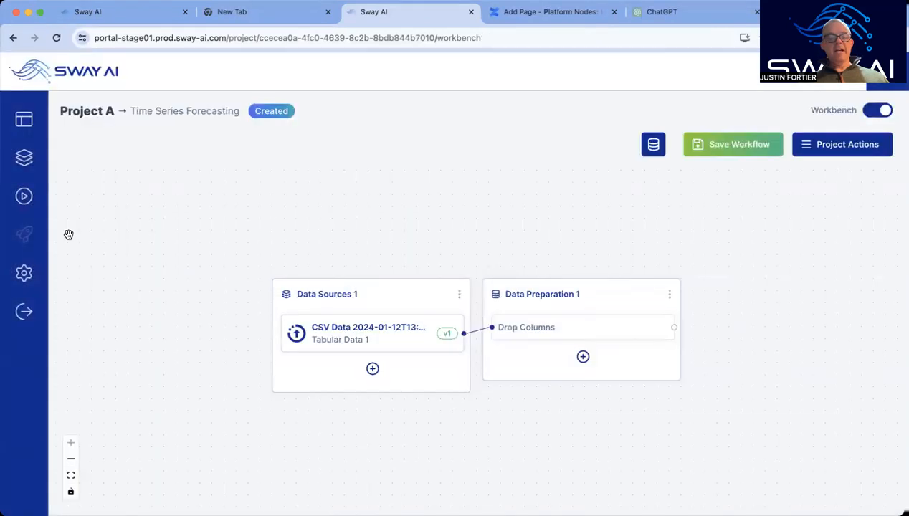
left_click(583, 357)
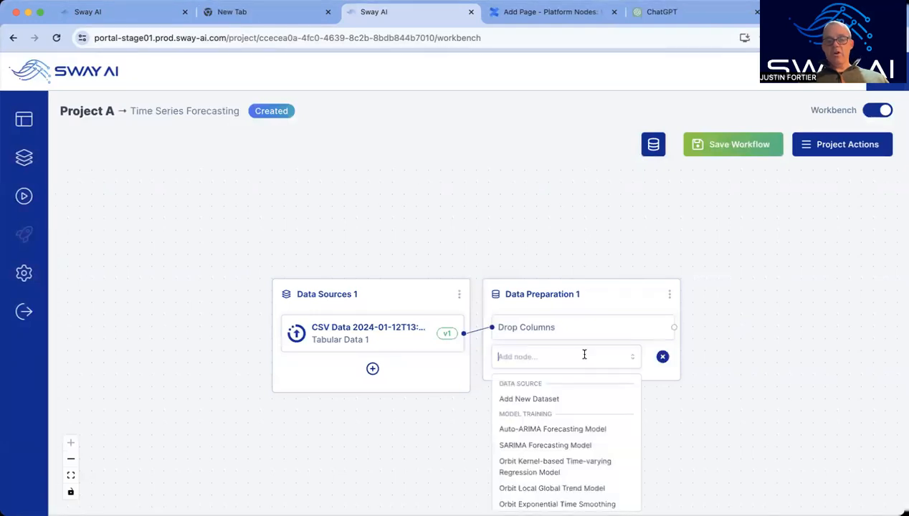
type("ex")
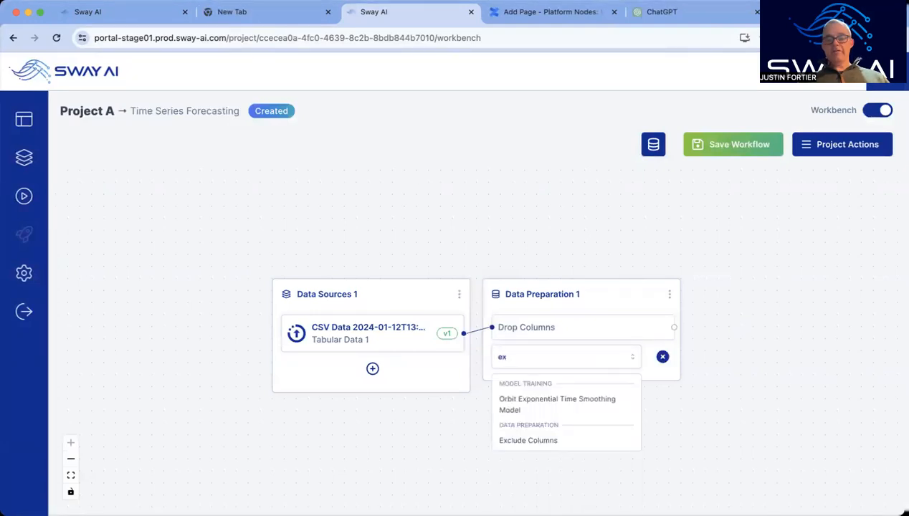
key("BackSpace")
key("BackSpace")
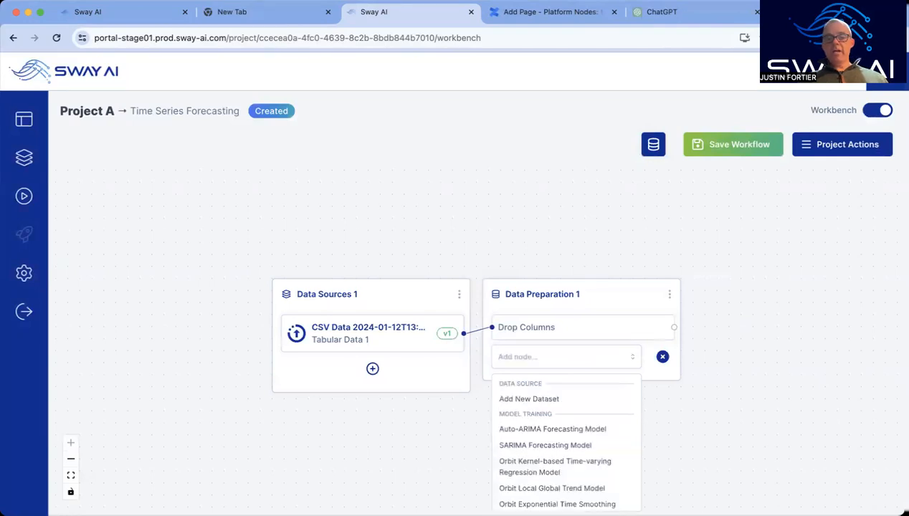
Delete the Drop Columns node from the workflow and confirm the deletion.
left_click(532, 333)
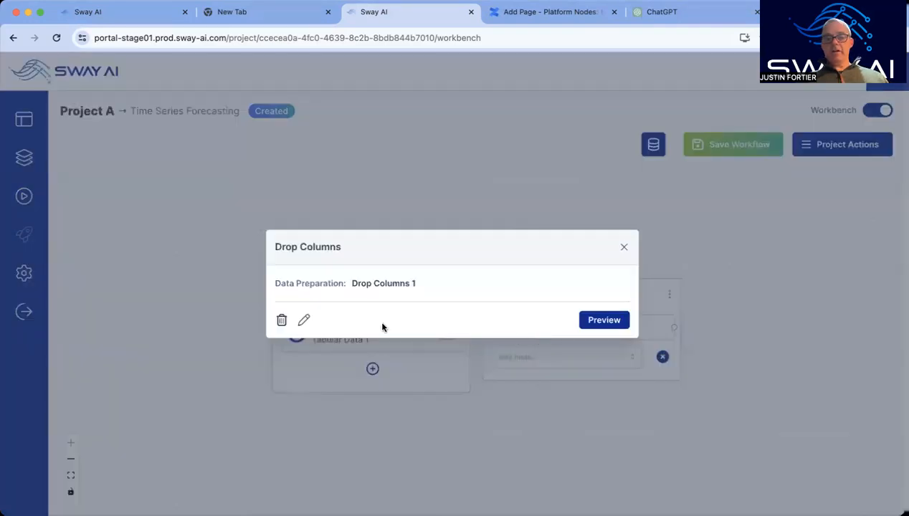
left_click(282, 320)
left_click(519, 326)
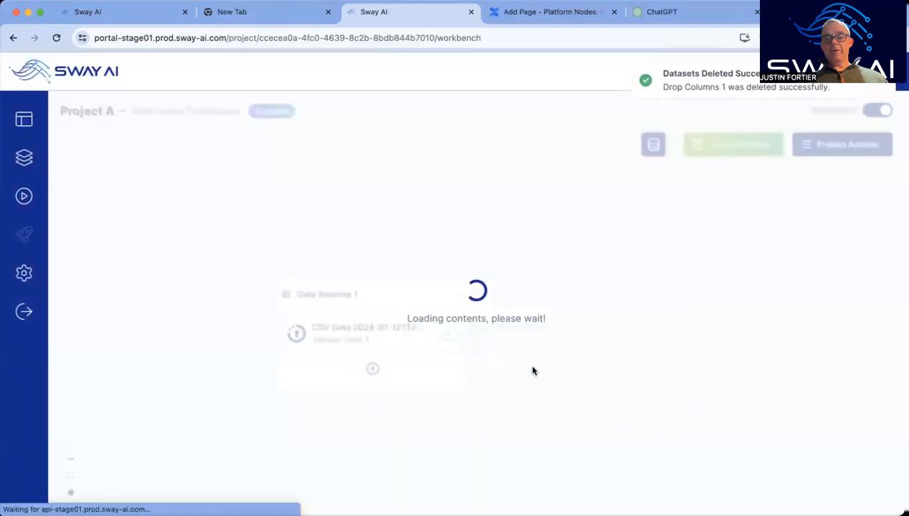
Add an Exclude Columns node after the CSV data source and select CSV Data 2024-01-12T13:12:25.570055 as its dataset.
left_click(372, 370)
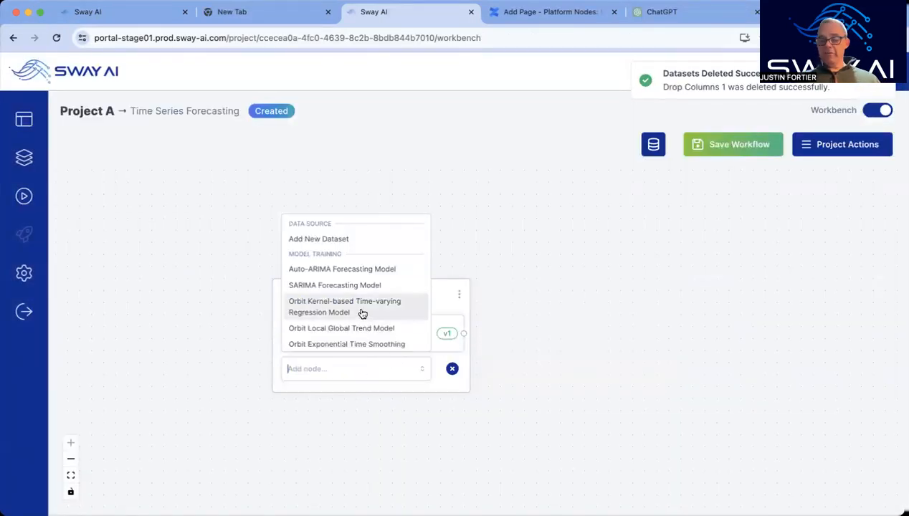
scroll(362, 314, "down", 3)
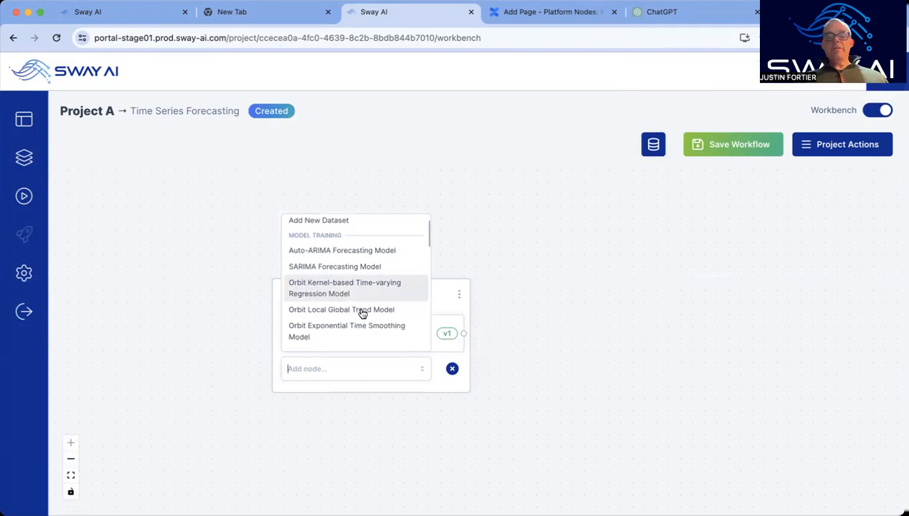
scroll(362, 313, "up", 3)
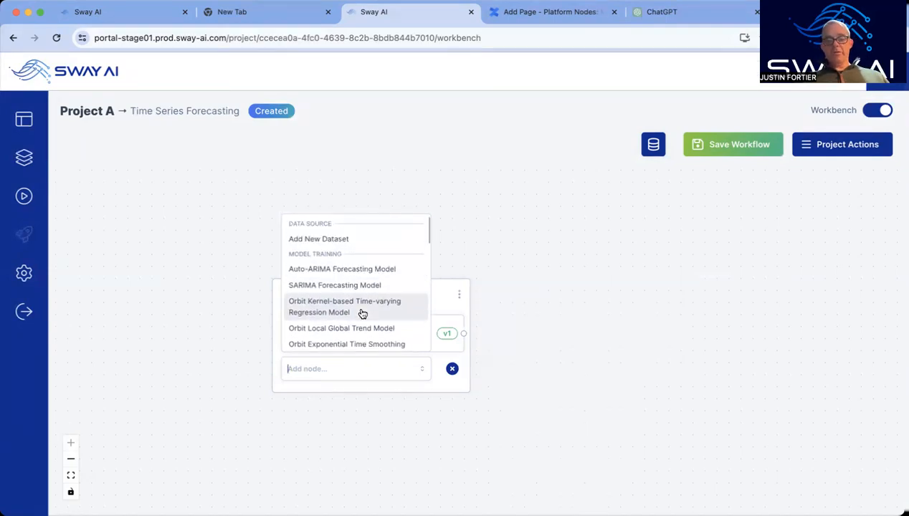
type("excl")
left_click(329, 411)
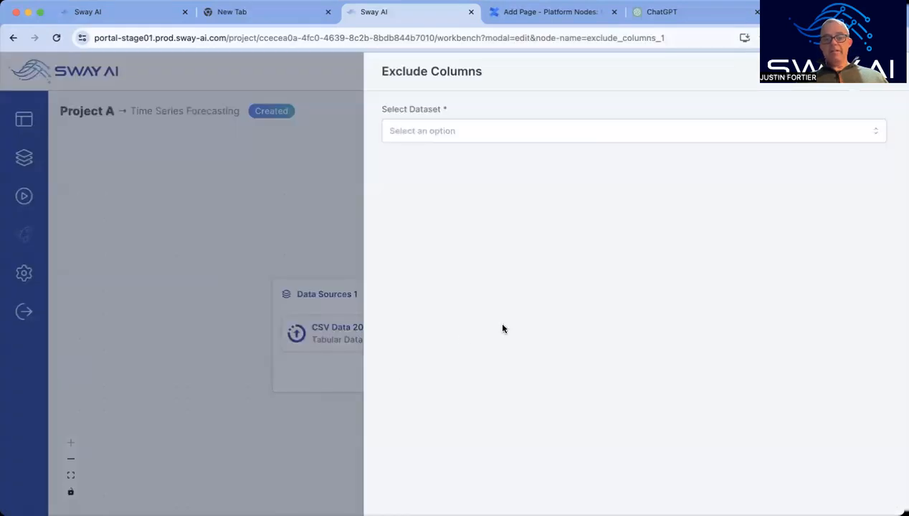
left_click(460, 131)
left_click(451, 158)
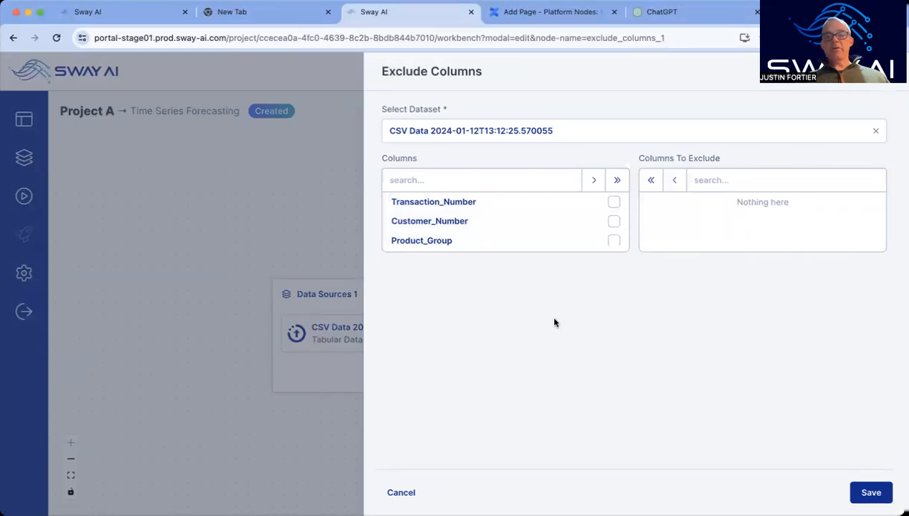
Set Customer_Number as the column to exclude and save the Exclude Columns node.
left_click(614, 221)
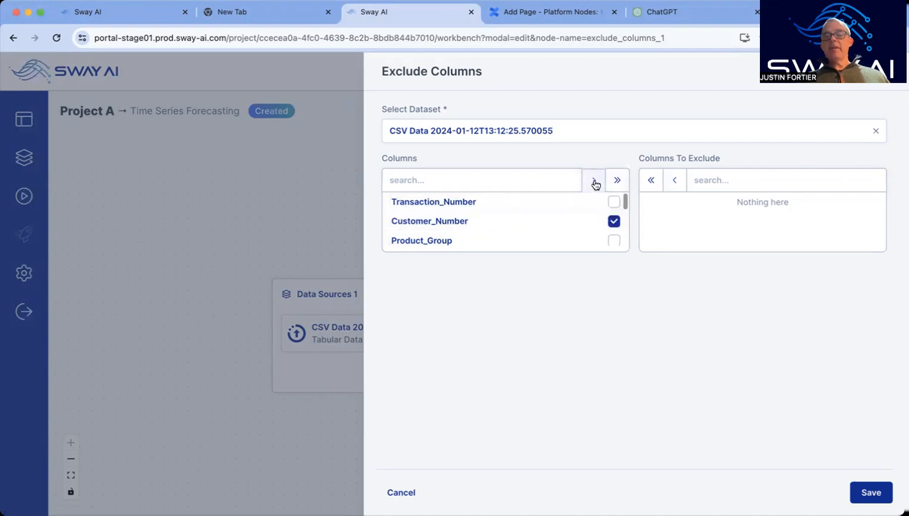
left_click(594, 181)
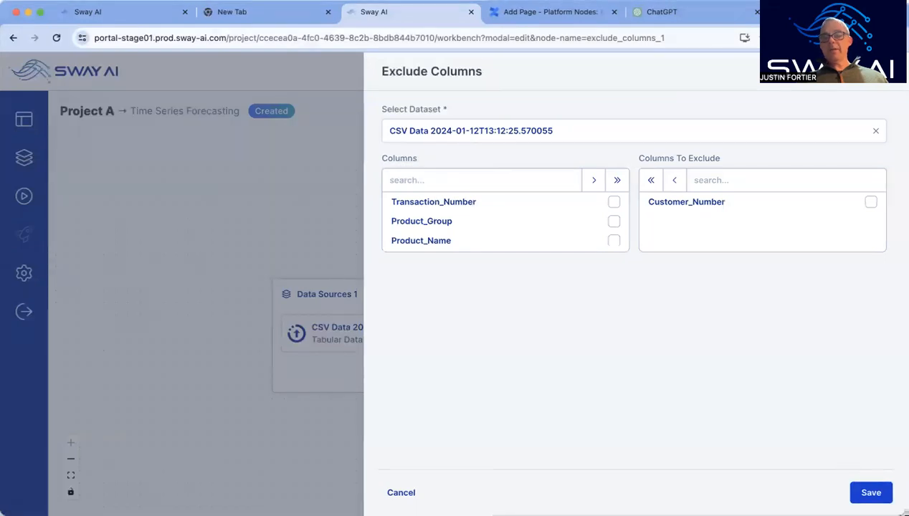
left_click(871, 492)
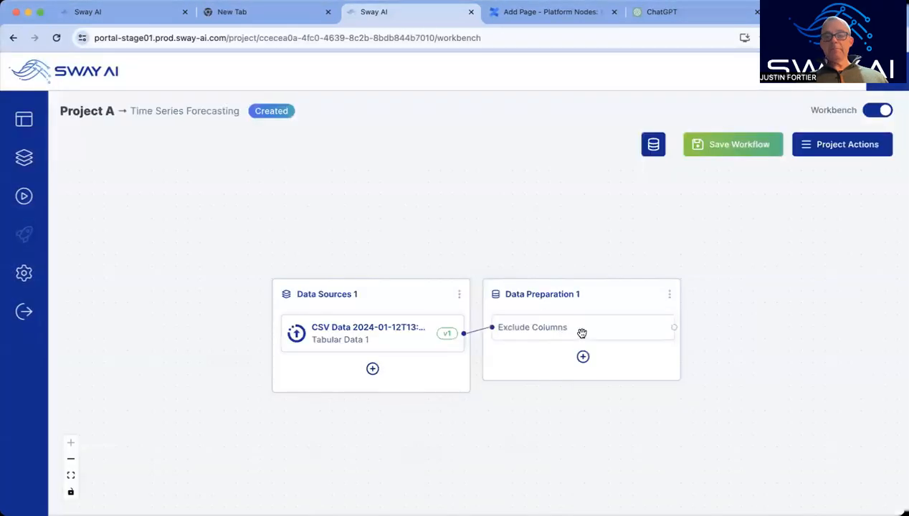
Preview the Exclude Columns node's output, check its columns, and close the preview.
left_click(581, 333)
left_click(605, 320)
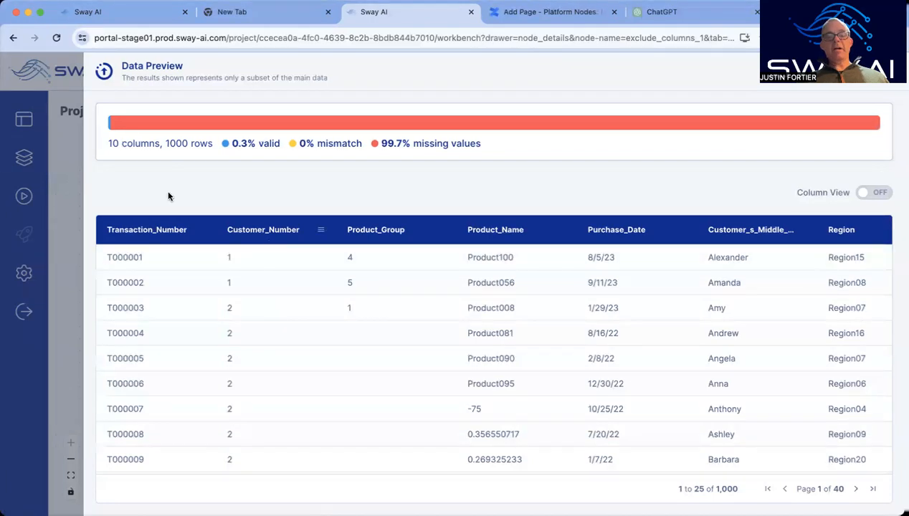
left_click(64, 185)
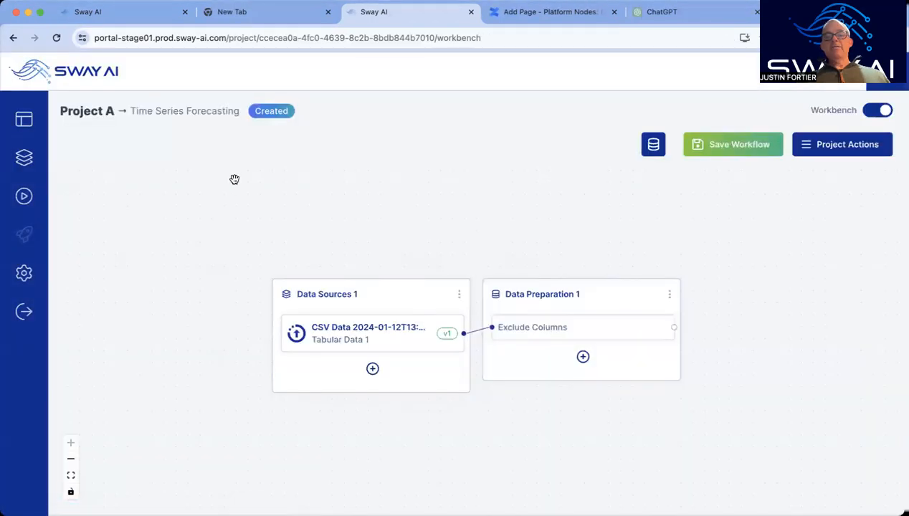